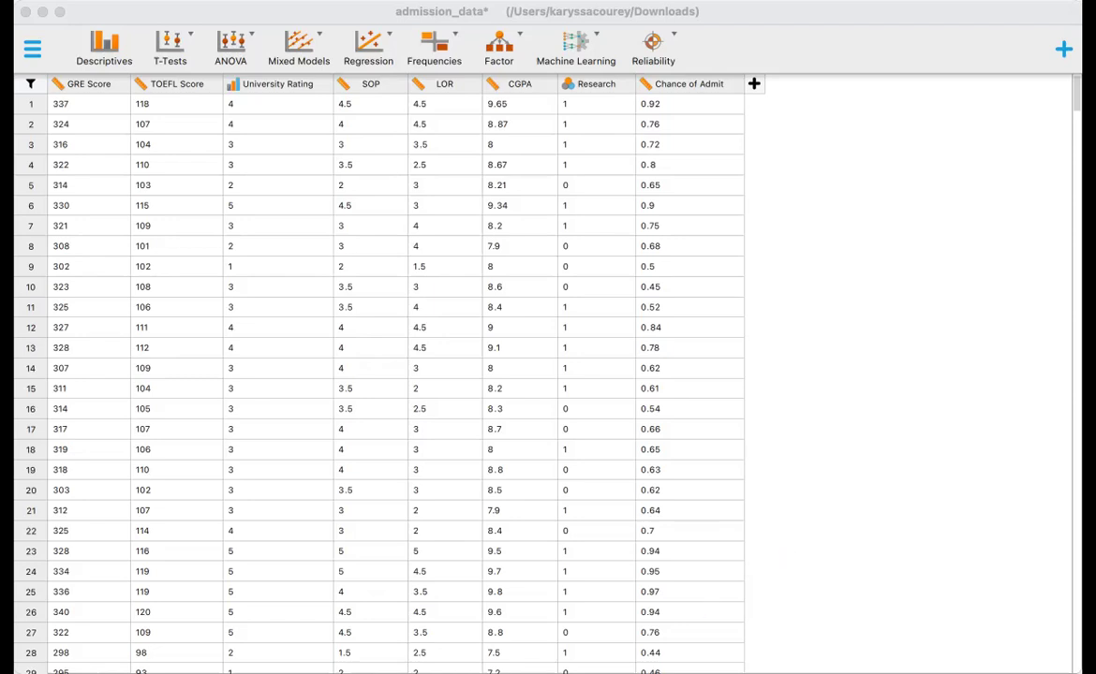
# Run a classical independent samples t-test with Chance of Admit as dependent and Research as grouping variable, then view the data
pyautogui.click(469, 337)
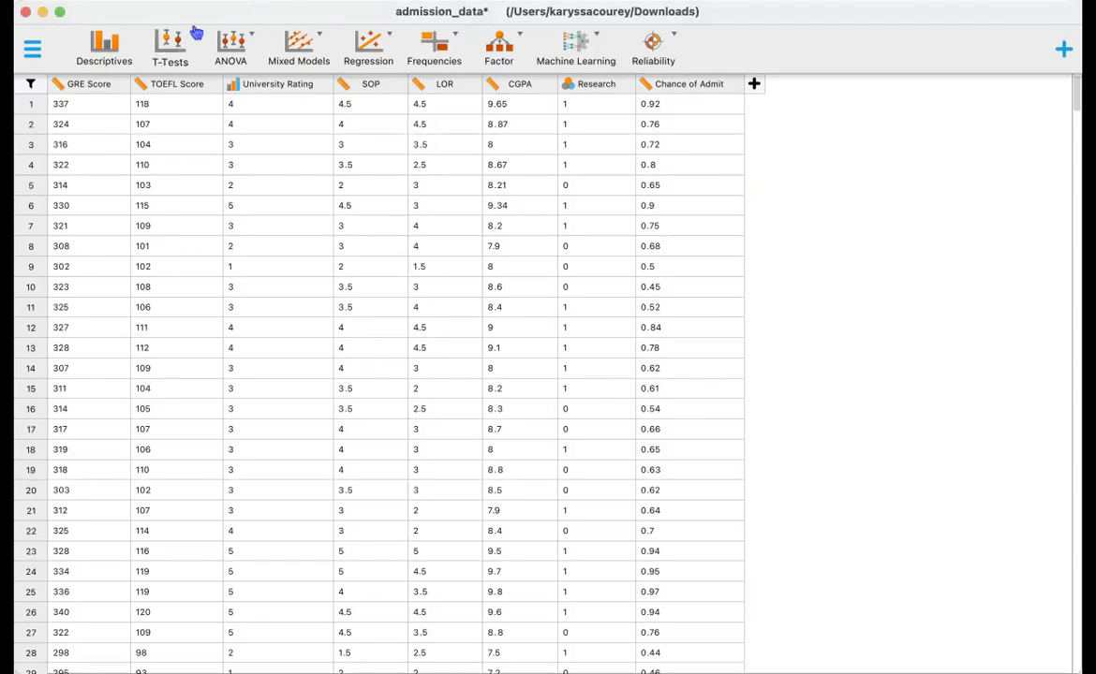
pyautogui.click(174, 47)
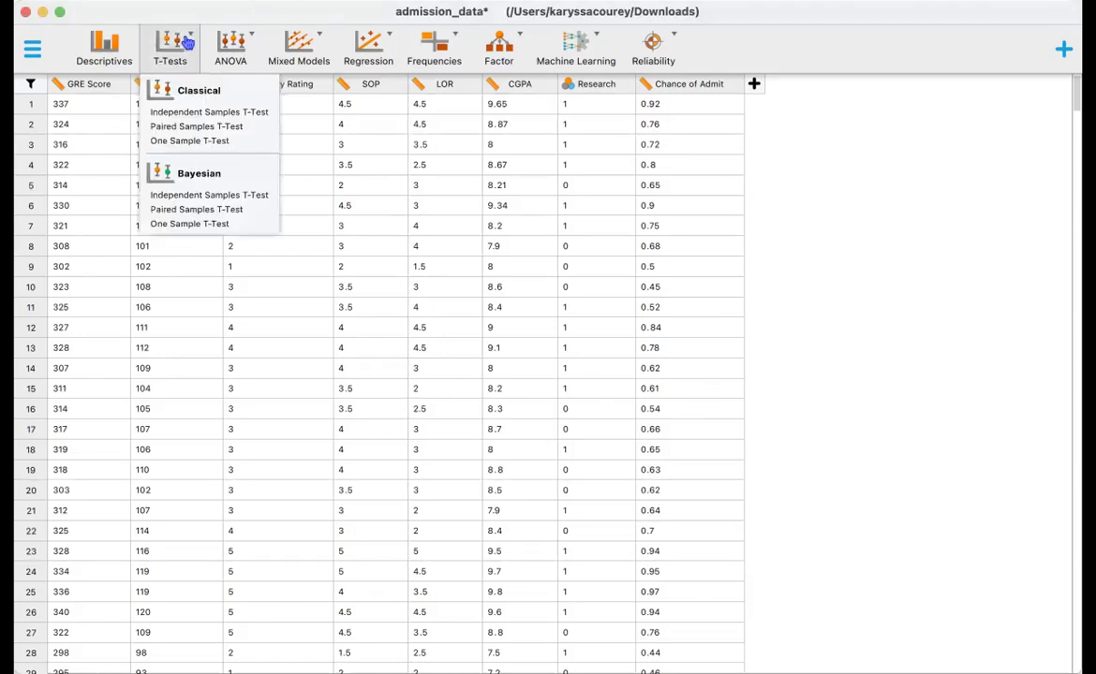
pyautogui.click(194, 111)
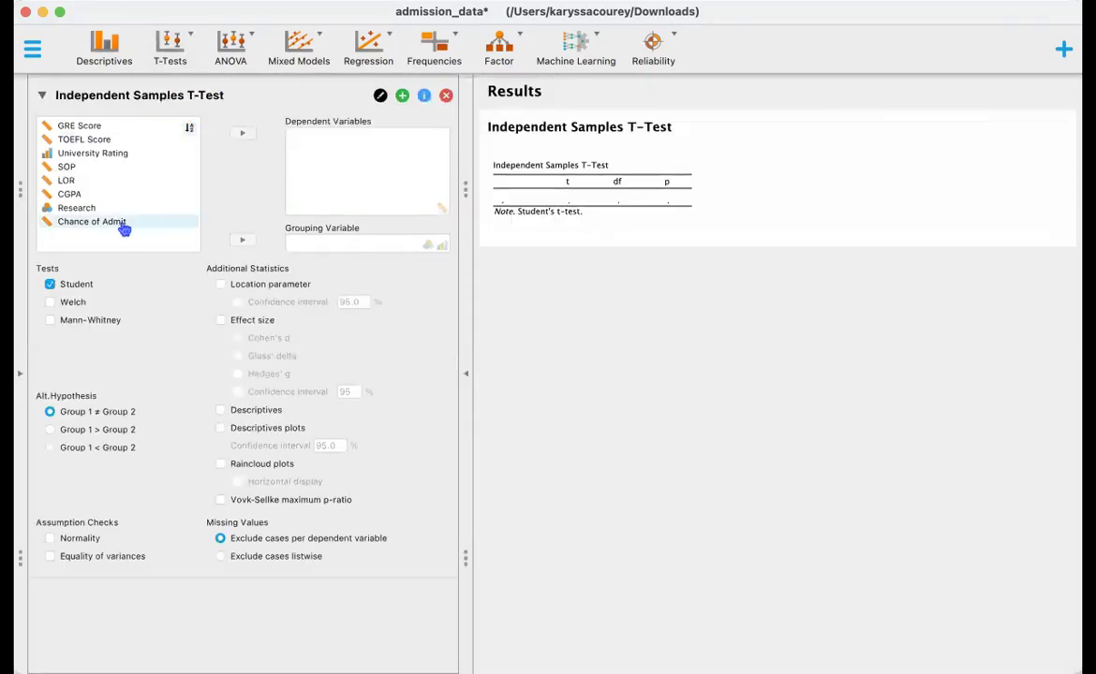
pyautogui.moveTo(125, 225); pyautogui.dragTo(382, 151)
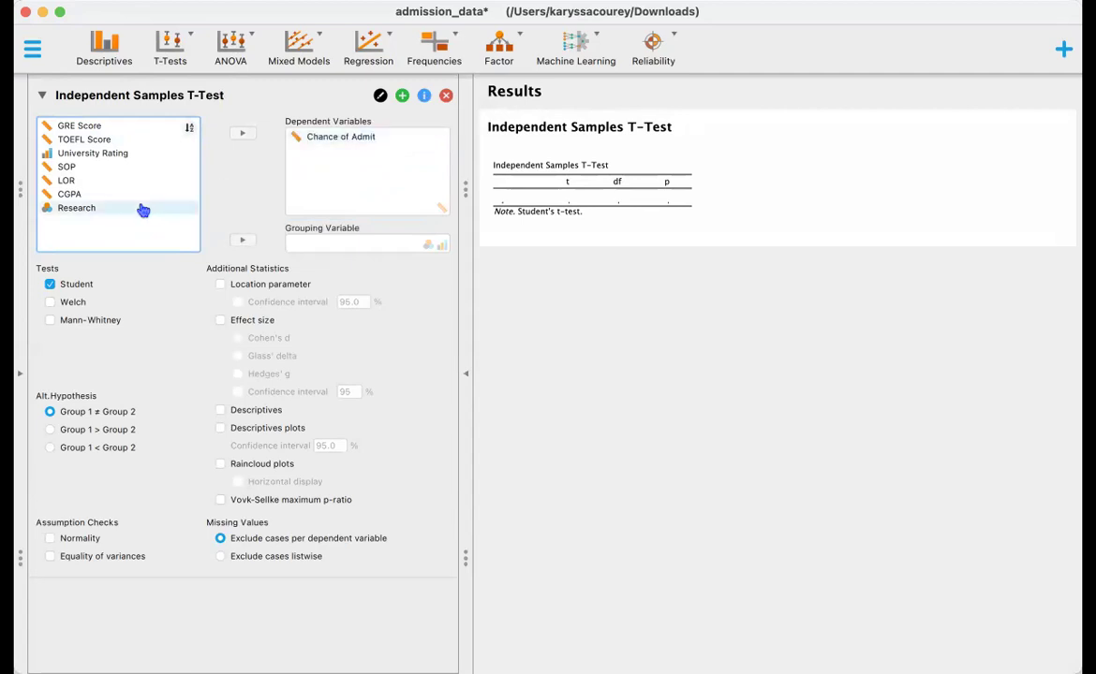
pyautogui.moveTo(113, 205); pyautogui.dragTo(380, 249)
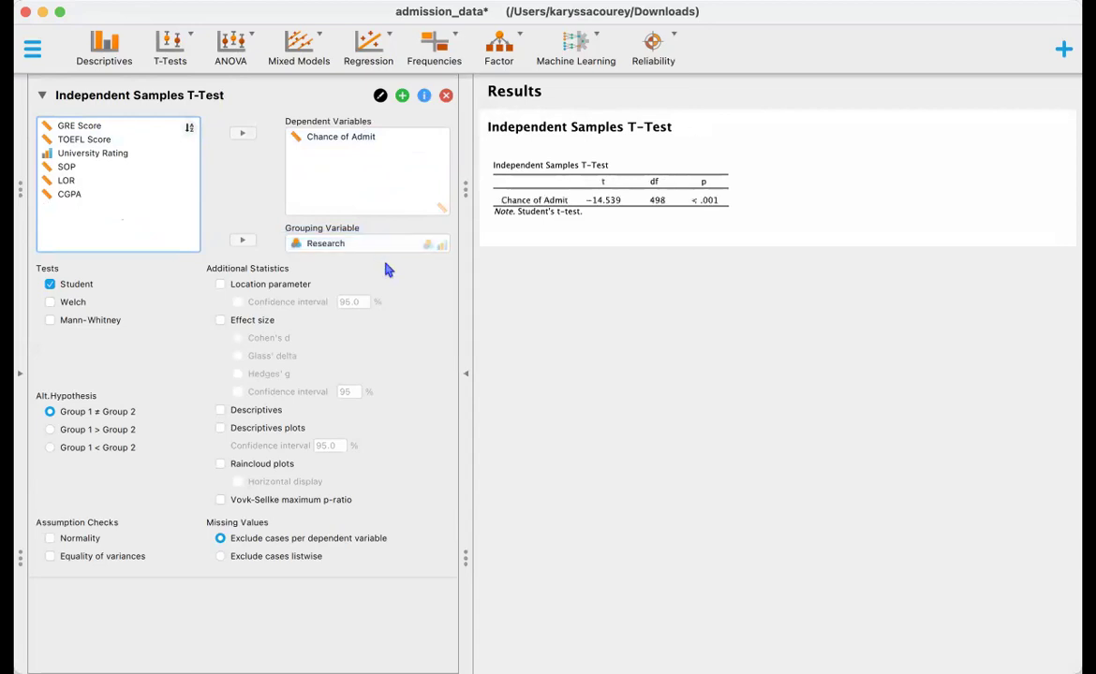
pyautogui.click(21, 378)
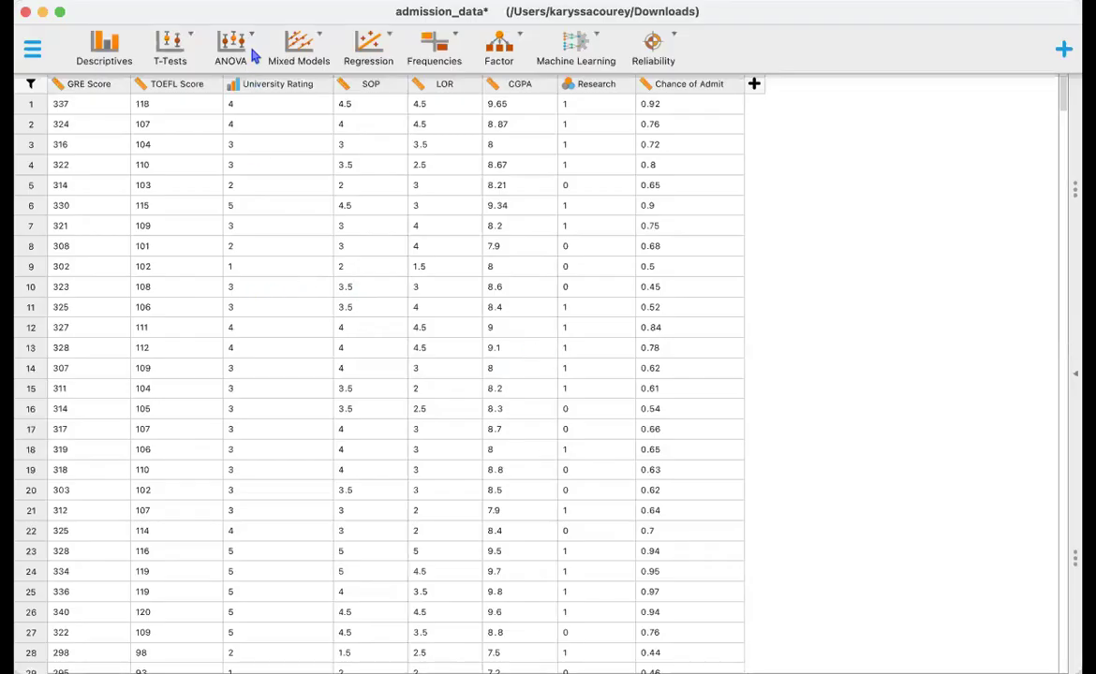
# Add the mean difference (−0.155) with 95% CI, Cohen's d (−1.310) and group descriptives to the t-test
pyautogui.click(1075, 377)
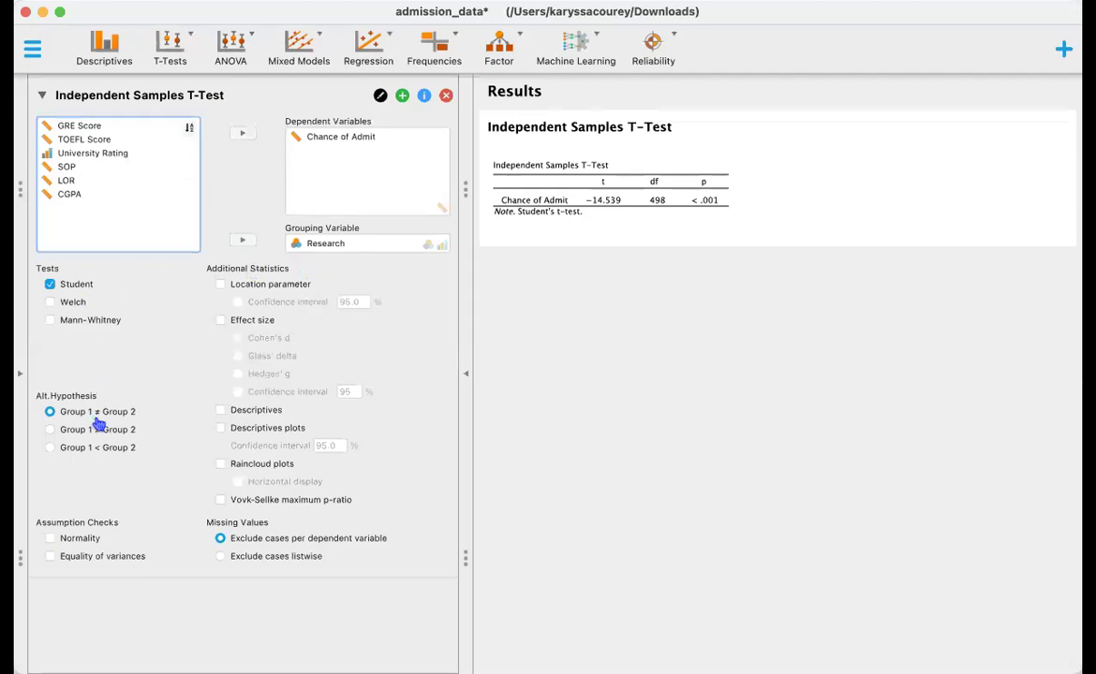
pyautogui.click(220, 285)
pyautogui.click(238, 302)
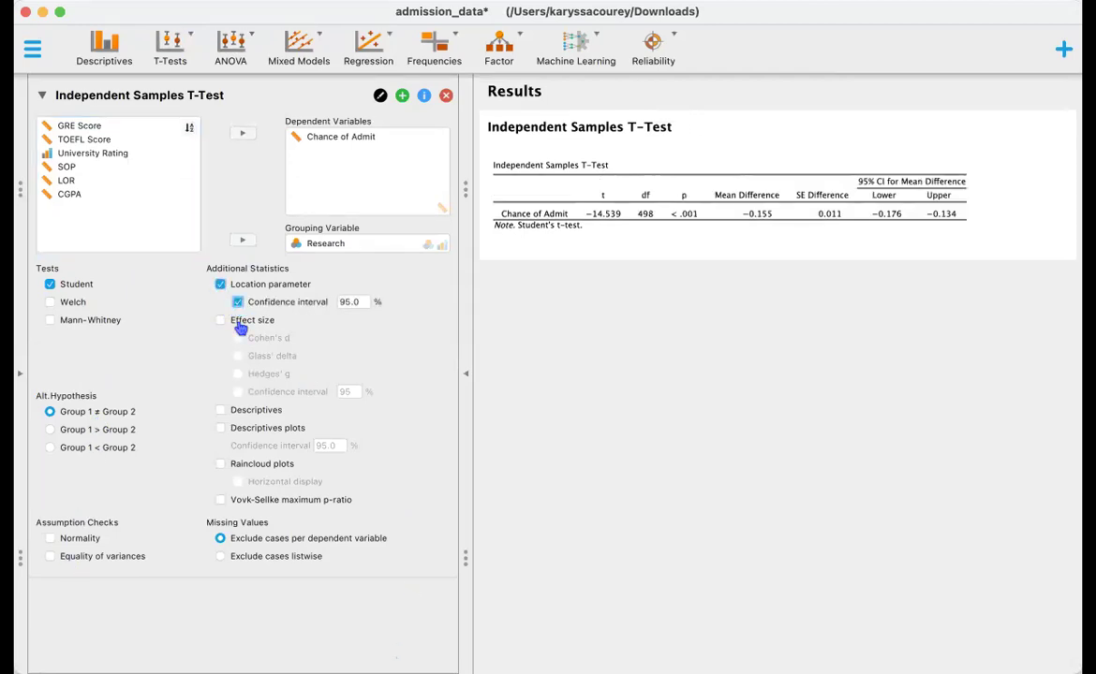
pyautogui.click(220, 321)
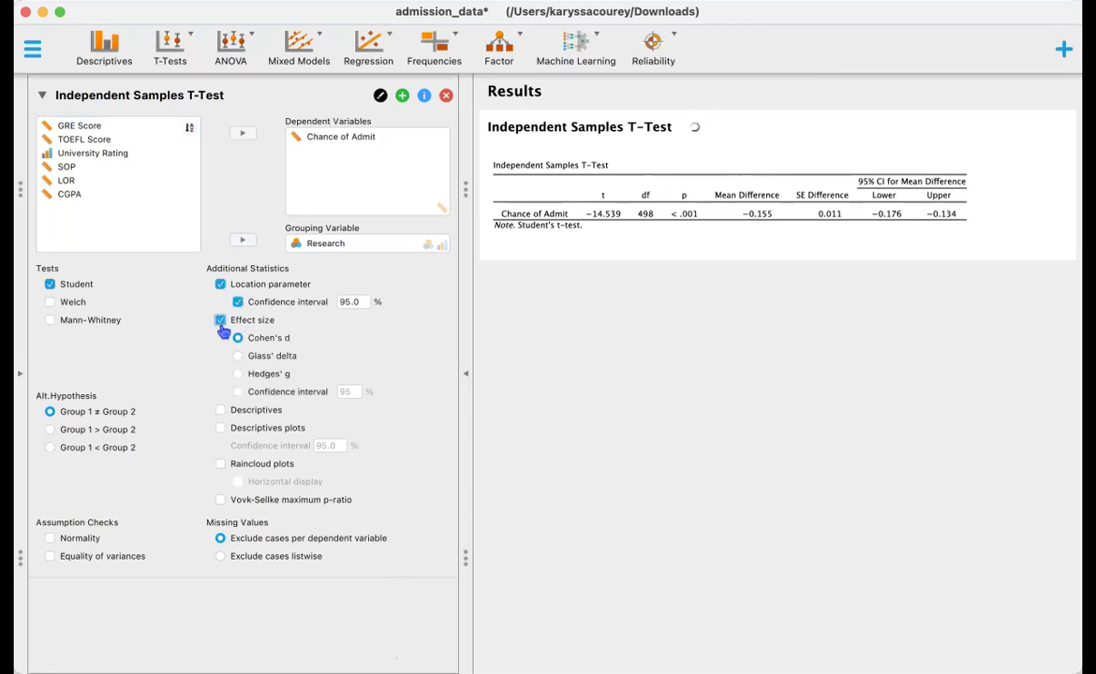
pyautogui.click(221, 410)
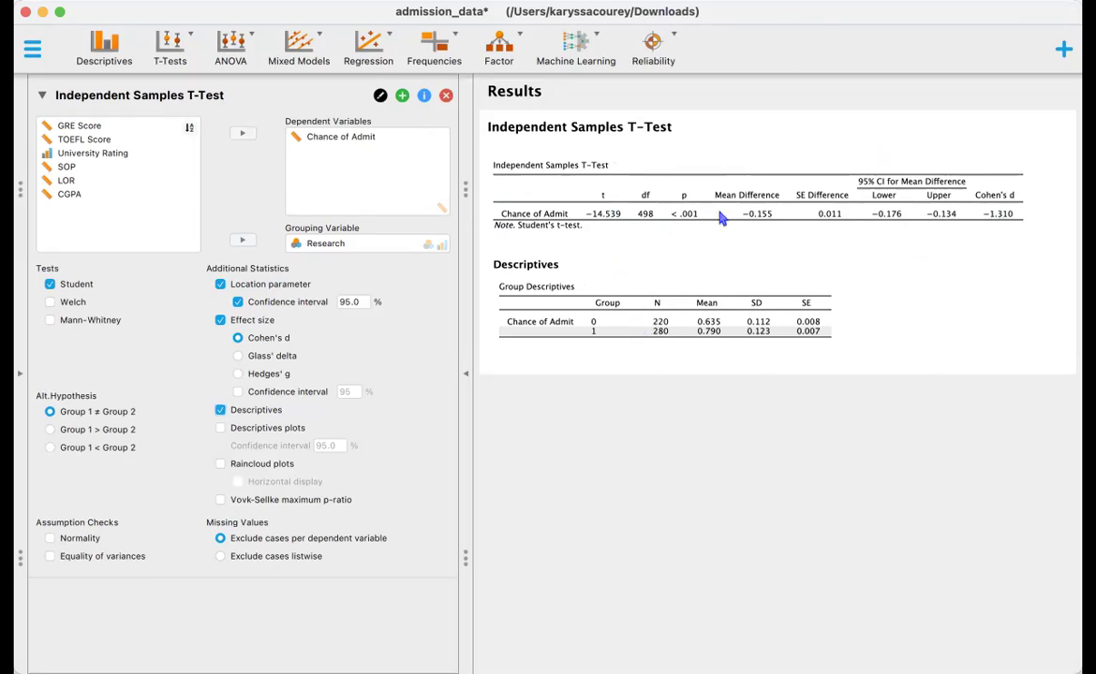
pyautogui.press('super+Tab')
pyautogui.scroll(-15, 518, 365)
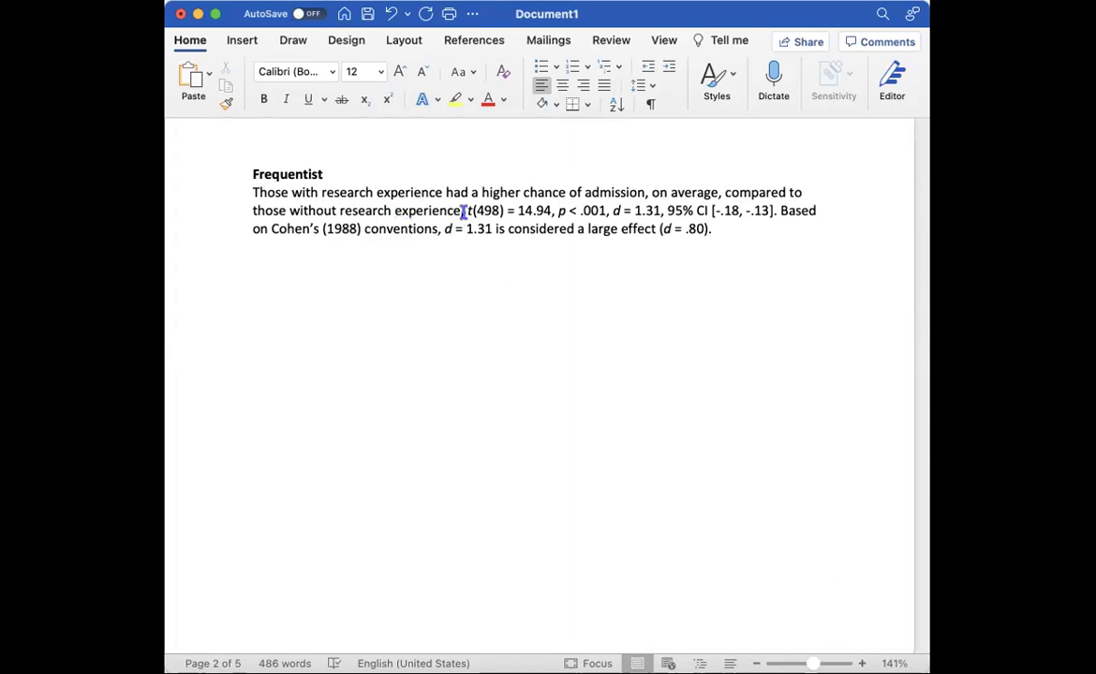
pyautogui.moveTo(466, 212); pyautogui.dragTo(780, 215)
pyautogui.click(781, 228)
pyautogui.press('super+Tab')
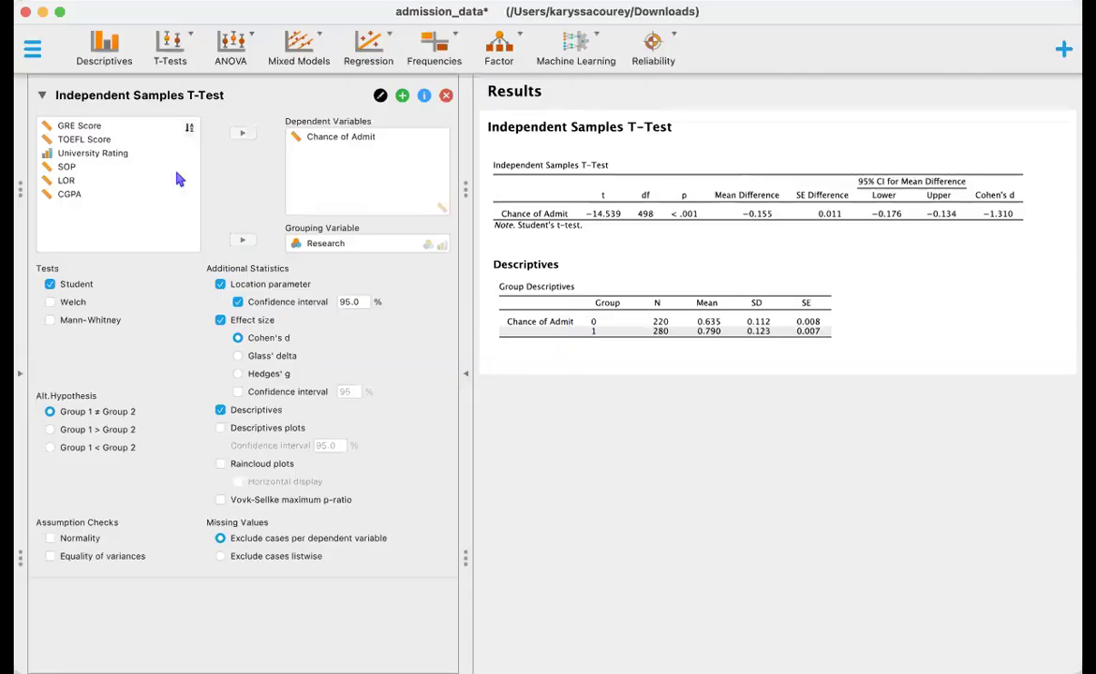
# Run a Bayesian independent samples t-test of Chance of Admit by Research, giving BF10 = 5.004e+36 with Cauchy prior 0.707
pyautogui.click(142, 97)
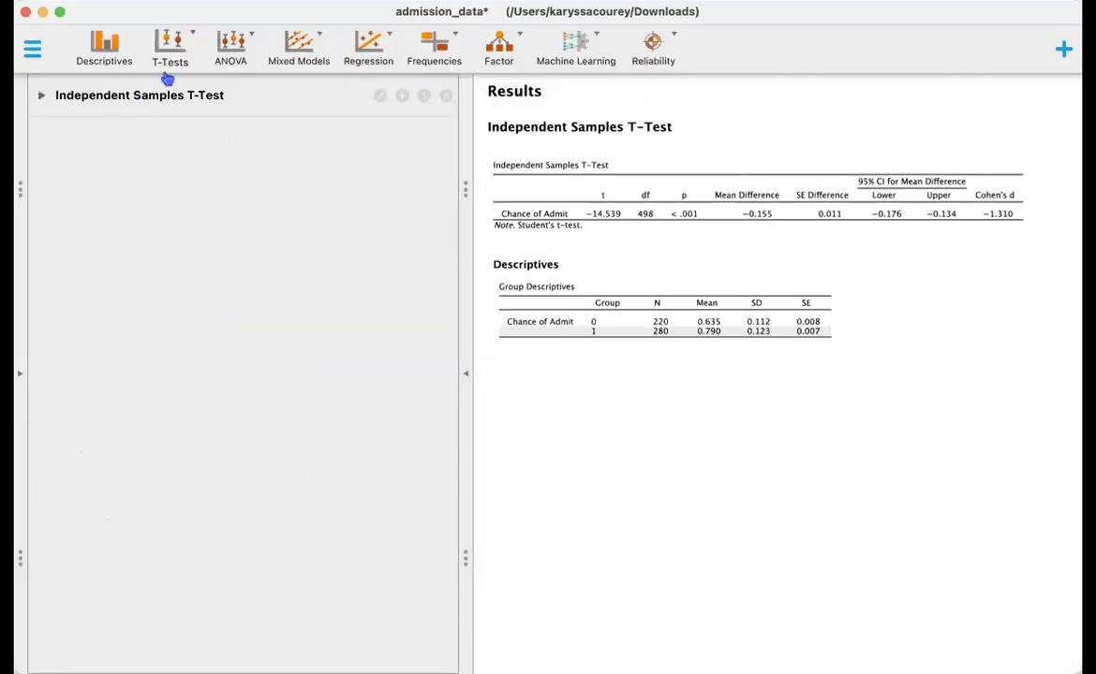
pyautogui.click(170, 74)
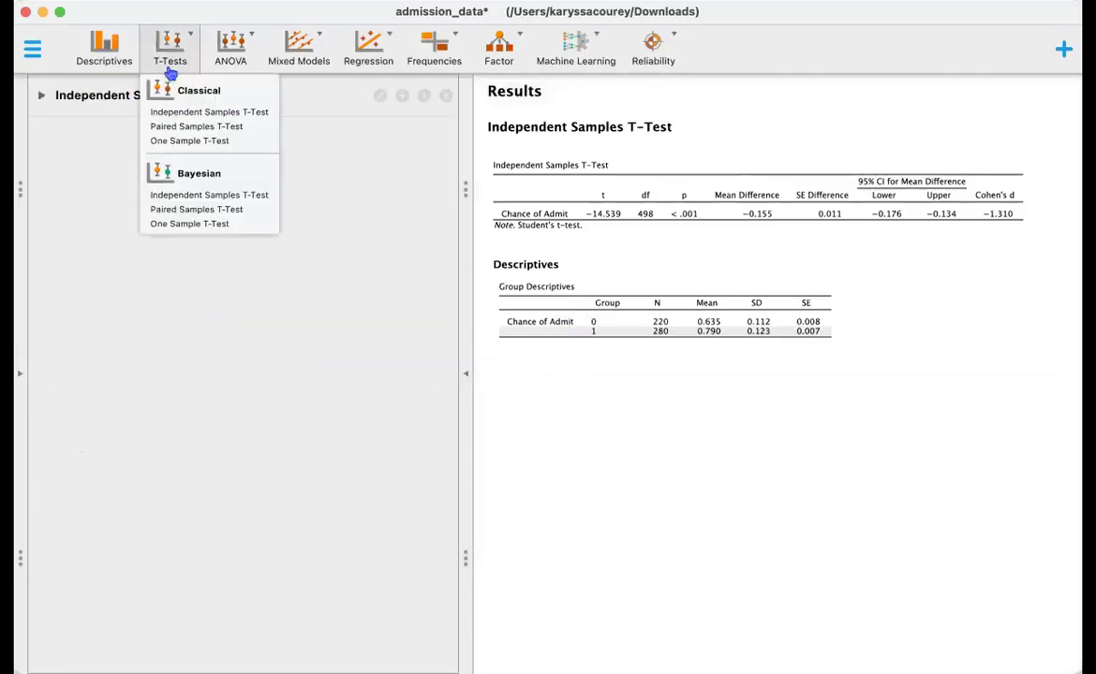
pyautogui.click(223, 196)
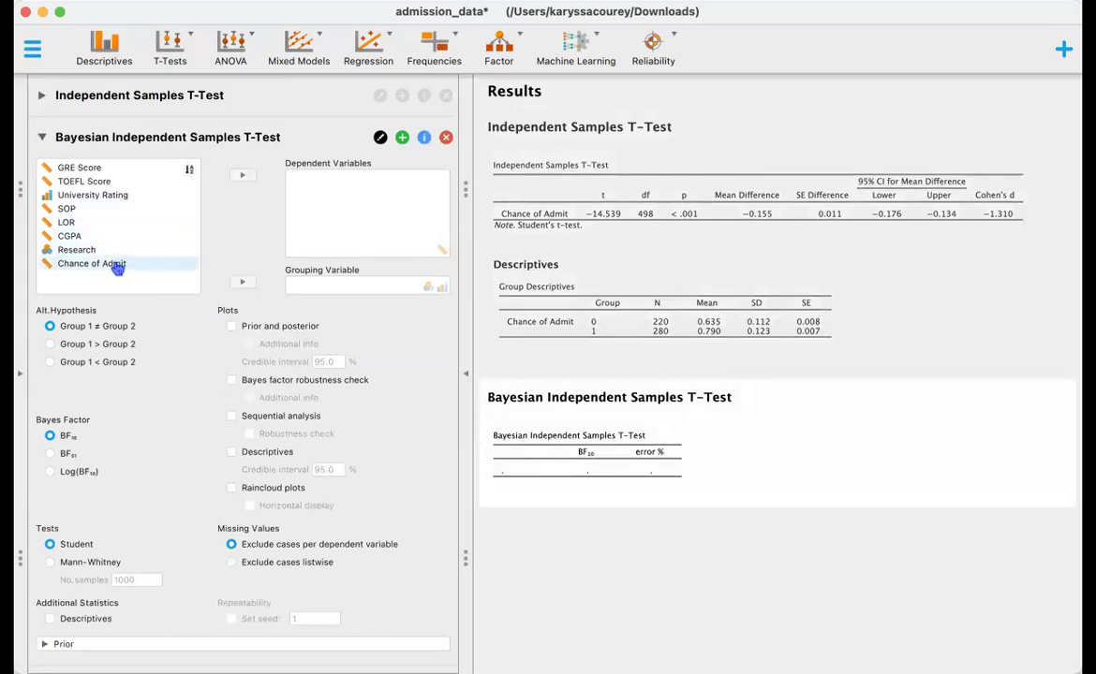
pyautogui.moveTo(105, 263); pyautogui.dragTo(365, 192)
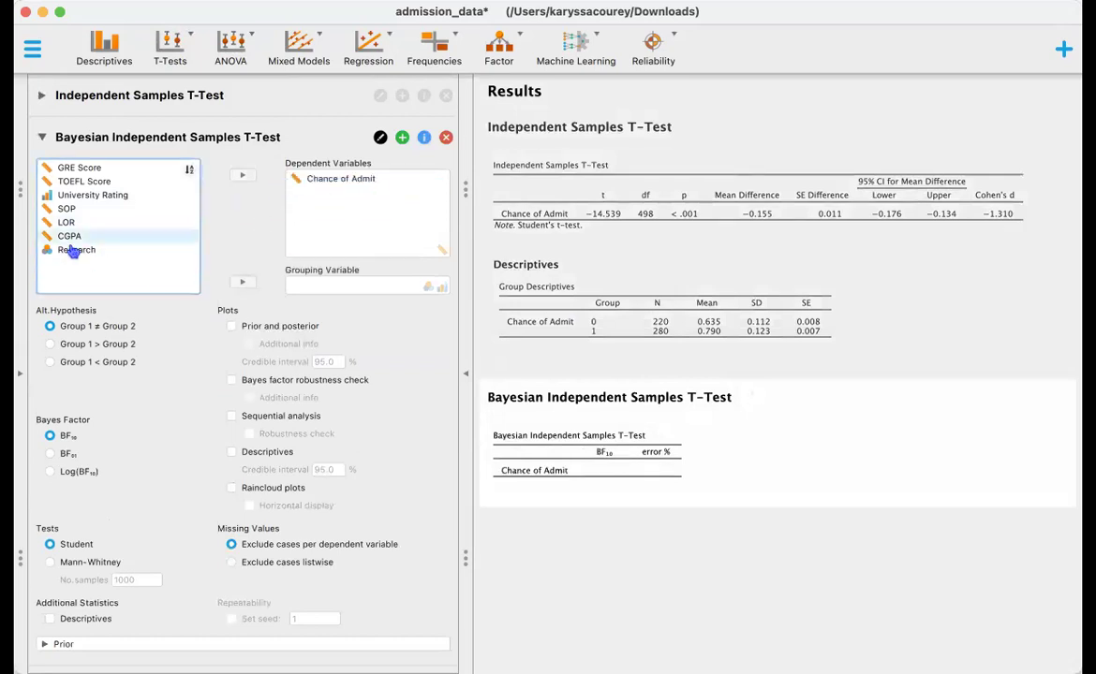
pyautogui.moveTo(49, 251); pyautogui.dragTo(325, 290)
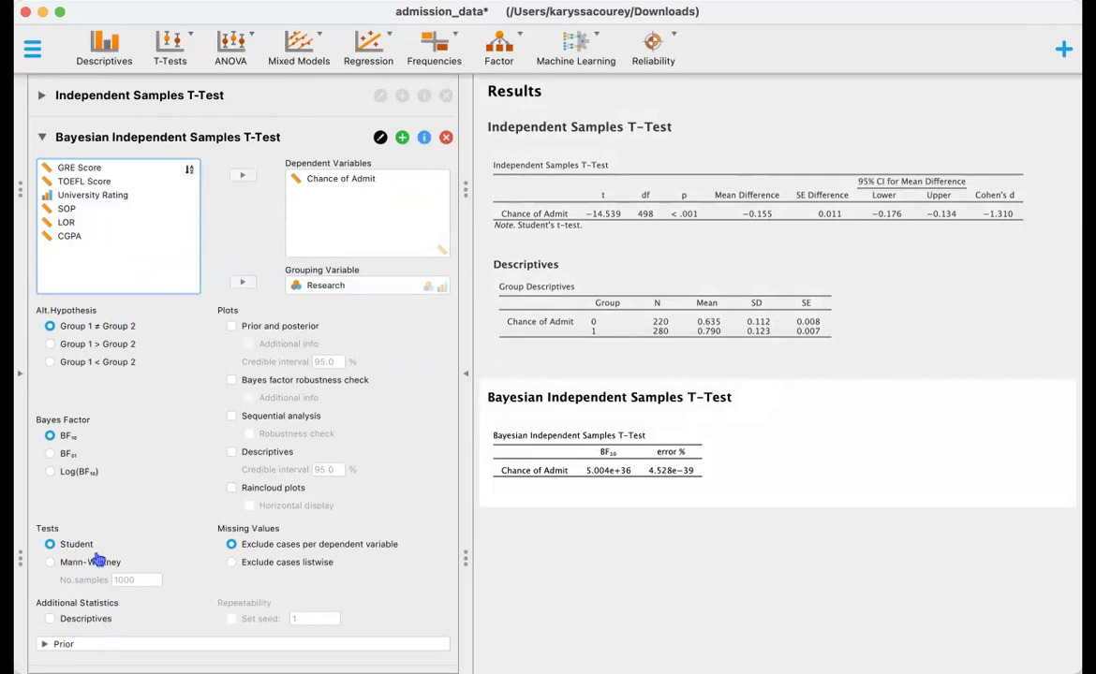
pyautogui.click(112, 644)
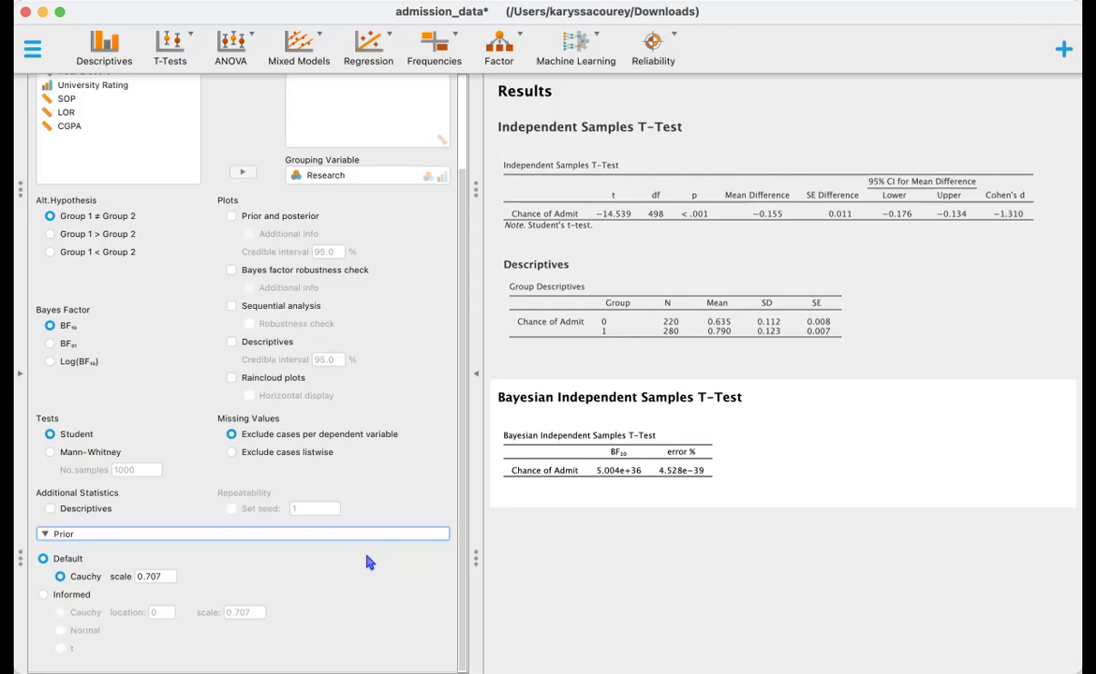
pyautogui.scroll(2, 370, 557)
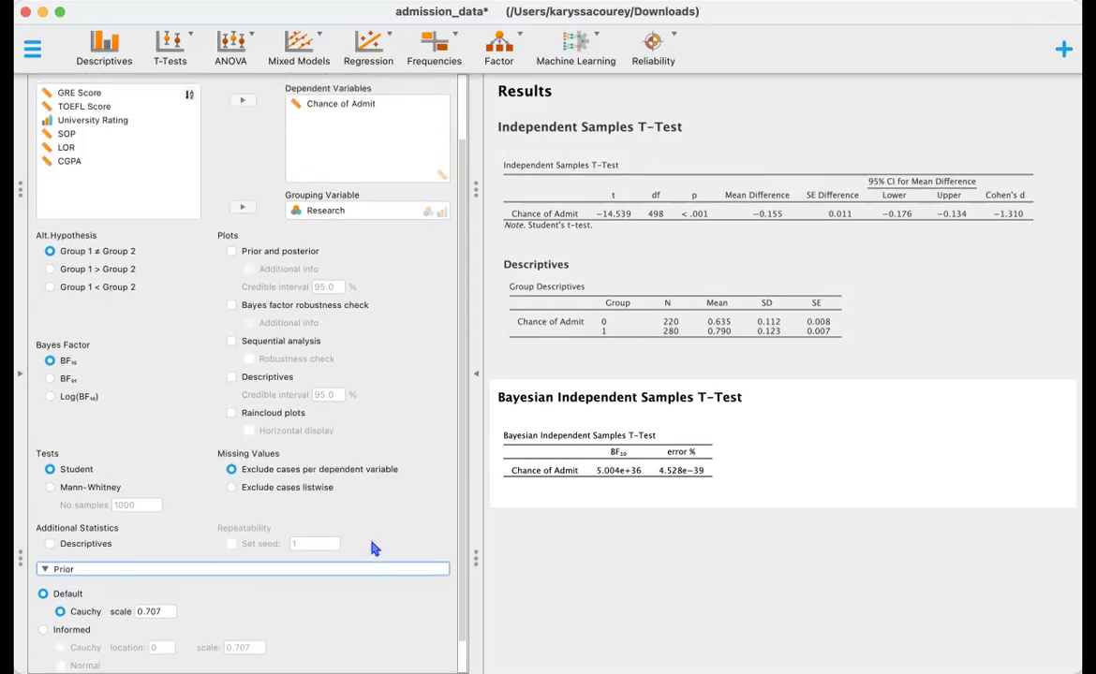
pyautogui.scroll(-1, 373, 548)
pyautogui.scroll(5, 372, 549)
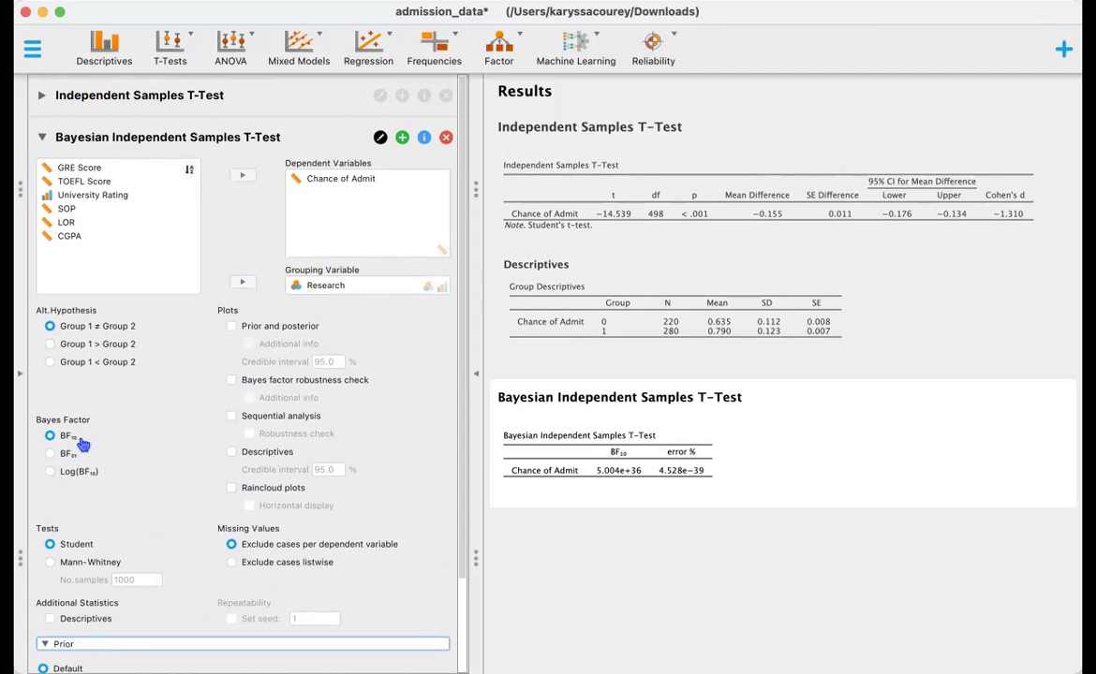
# Add prior-and-posterior and Bayes factor robustness check plots with additional info to the Bayesian t-test
pyautogui.click(231, 326)
pyautogui.click(248, 343)
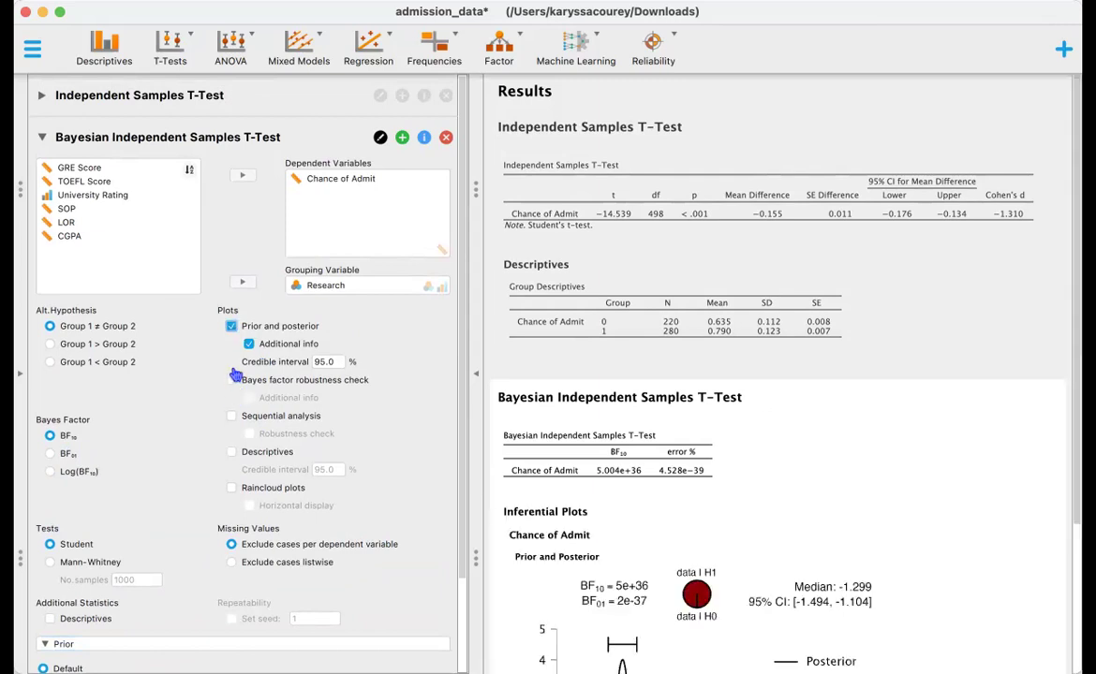
pyautogui.click(231, 379)
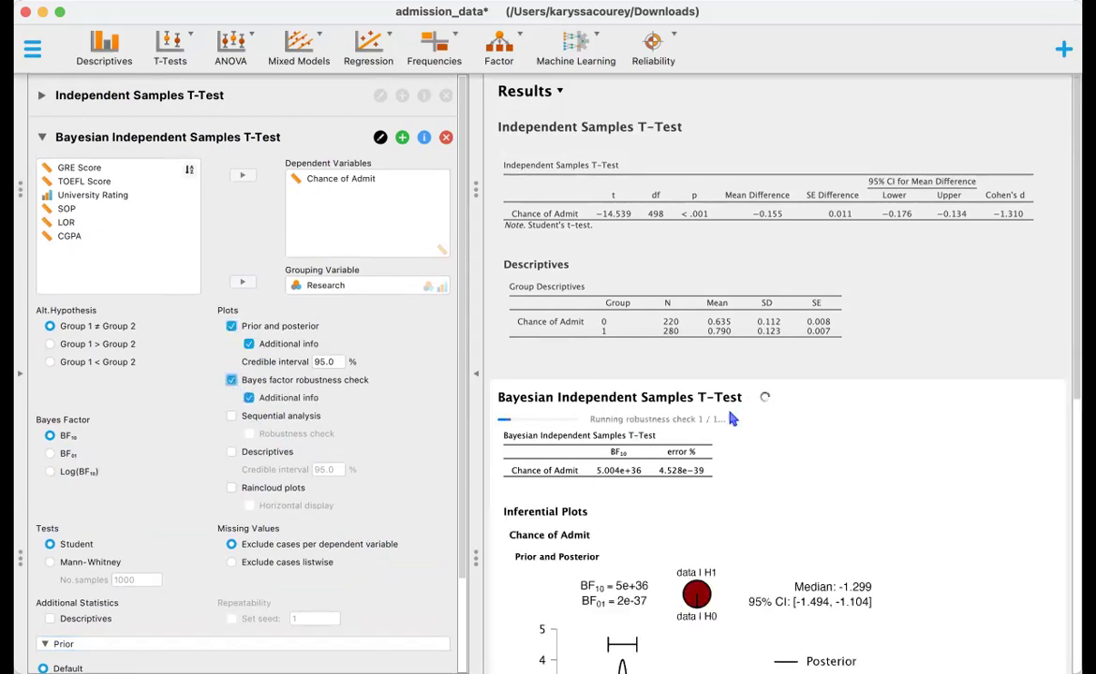
pyautogui.scroll(-1, 763, 412)
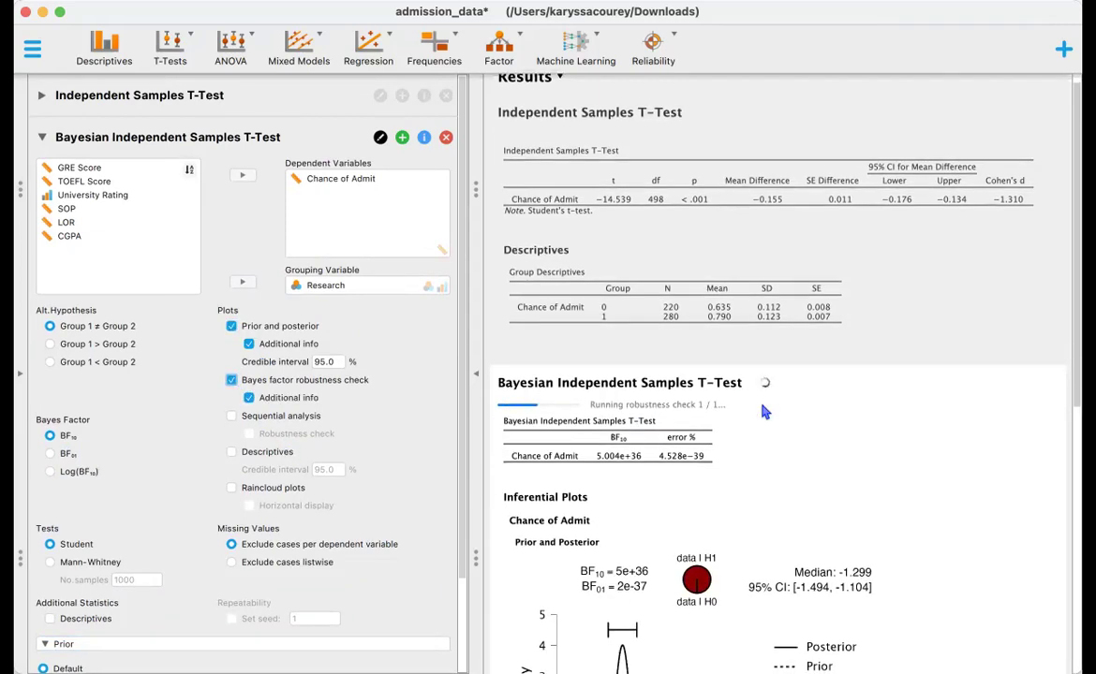
pyautogui.scroll(-5, 763, 412)
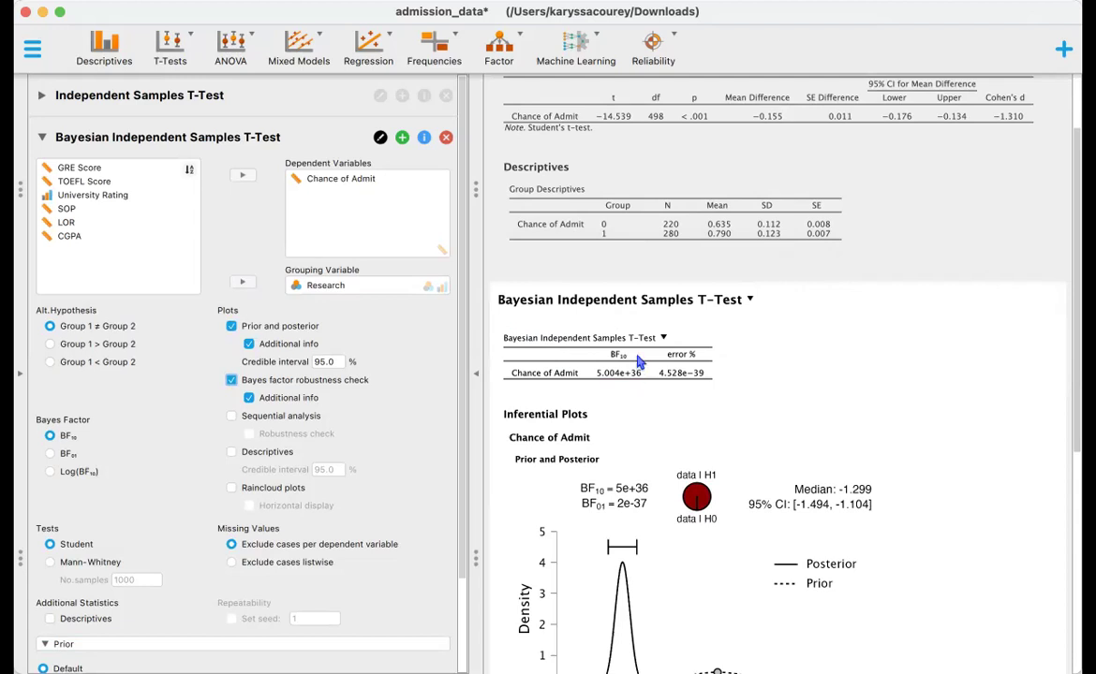
pyautogui.scroll(-1, 640, 365)
pyautogui.scroll(-4, 645, 398)
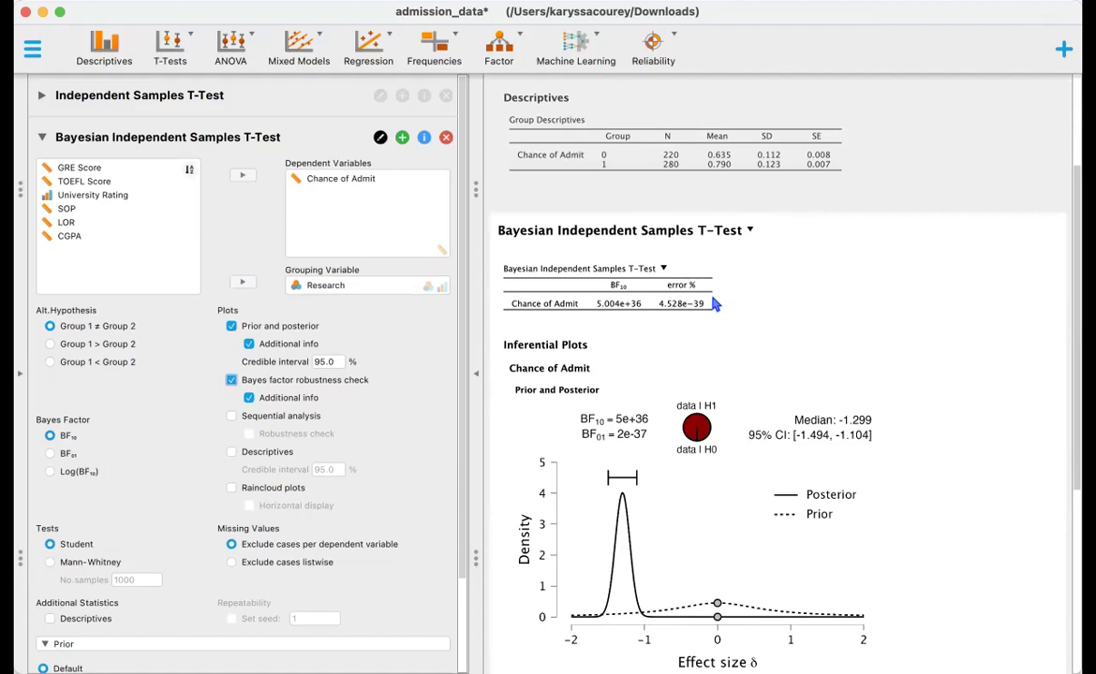
# Scroll the results to the Bayes factor robustness check showing max BF10 = 5.949e+36 at r = 1.301
pyautogui.scroll(-1, 722, 311)
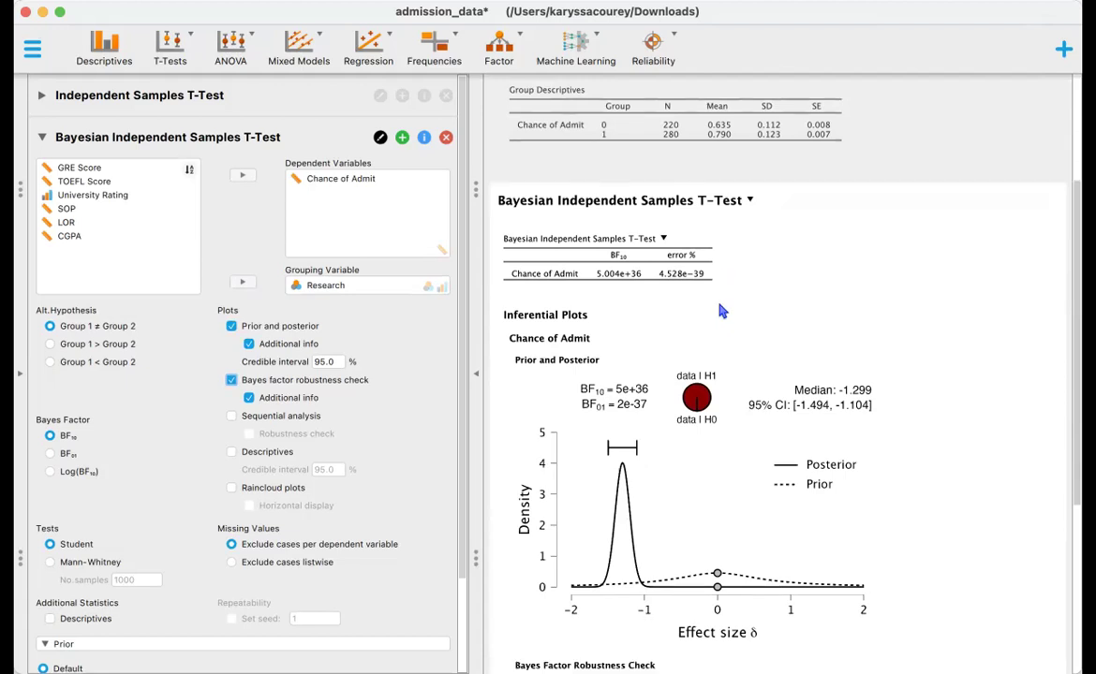
pyautogui.scroll(-1, 722, 311)
pyautogui.scroll(-4, 722, 311)
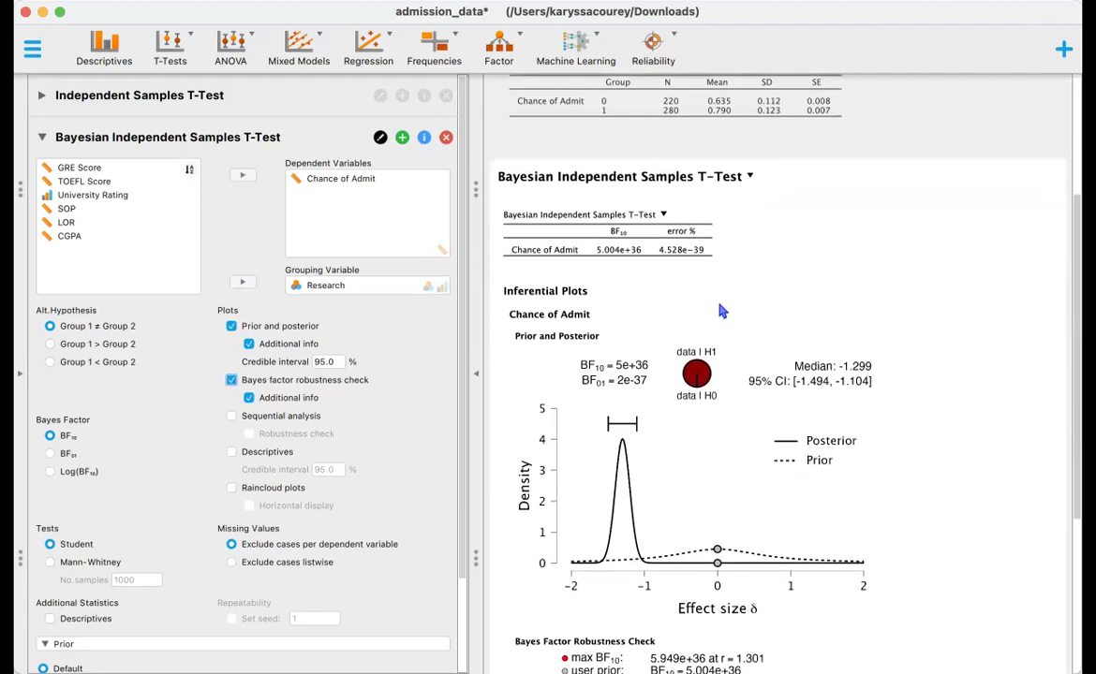
pyautogui.scroll(-3, 721, 311)
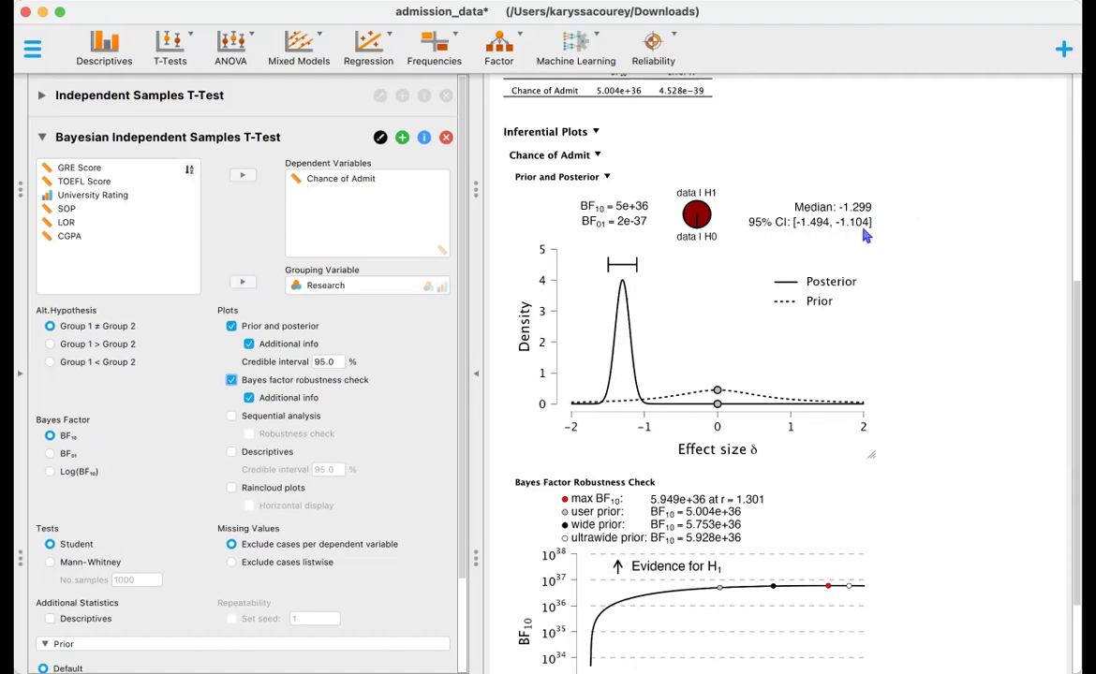
# Scroll down until the full BF10 robustness plot across Cauchy prior widths is visible
pyautogui.scroll(-1, 871, 236)
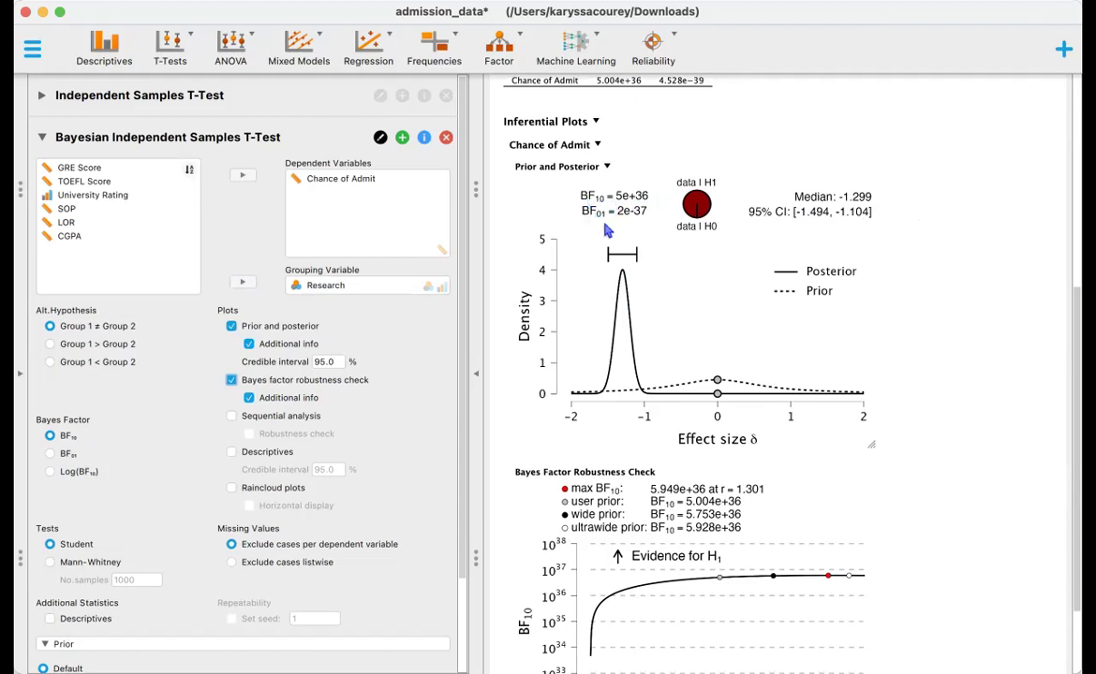
pyautogui.scroll(-3, 607, 220)
pyautogui.scroll(-3, 613, 229)
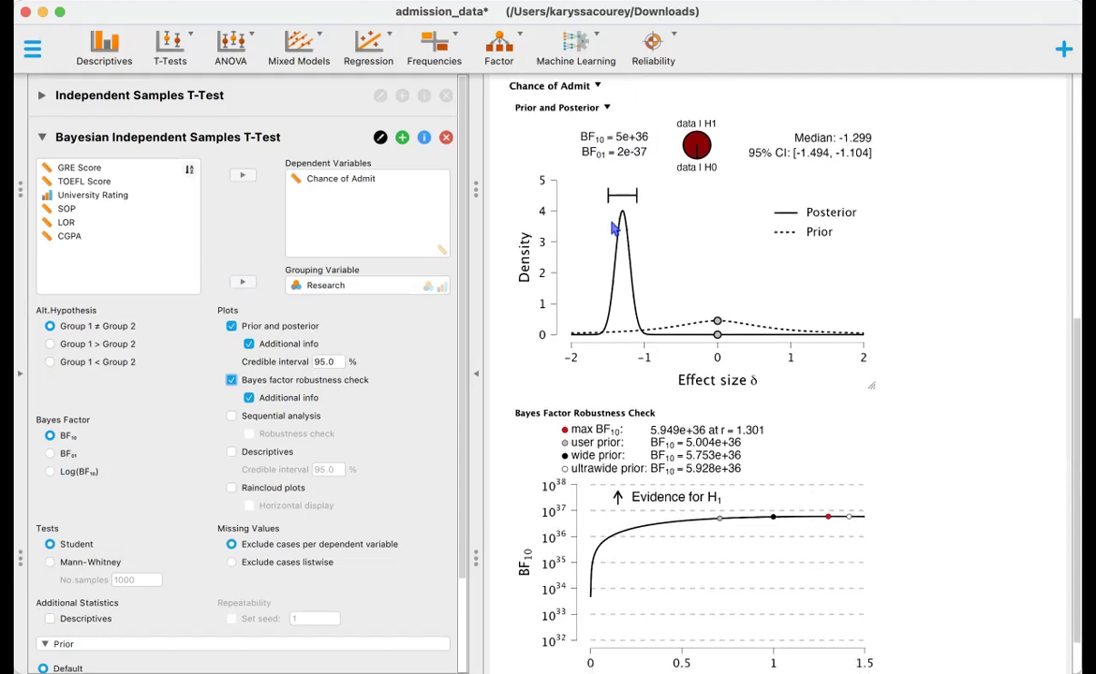
pyautogui.scroll(-2, 612, 229)
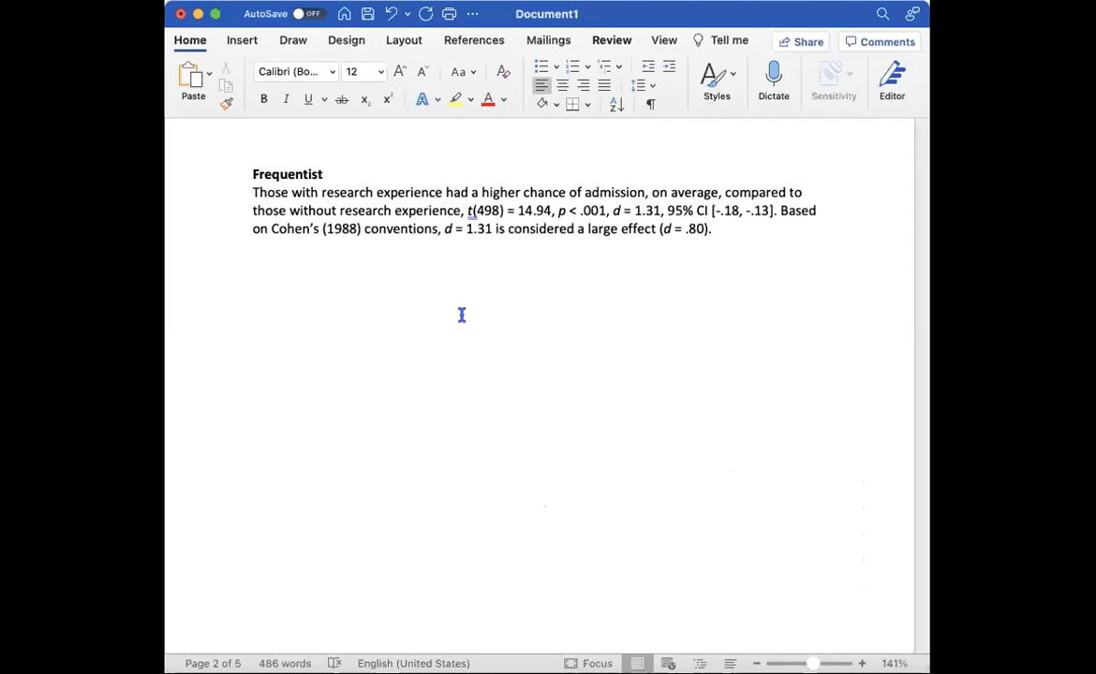
# Scroll the Word report to the Bayesian write-up on page 3 reporting BF10 = 5.004e+36
pyautogui.scroll(-10, 475, 341)
pyautogui.scroll(-10, 475, 342)
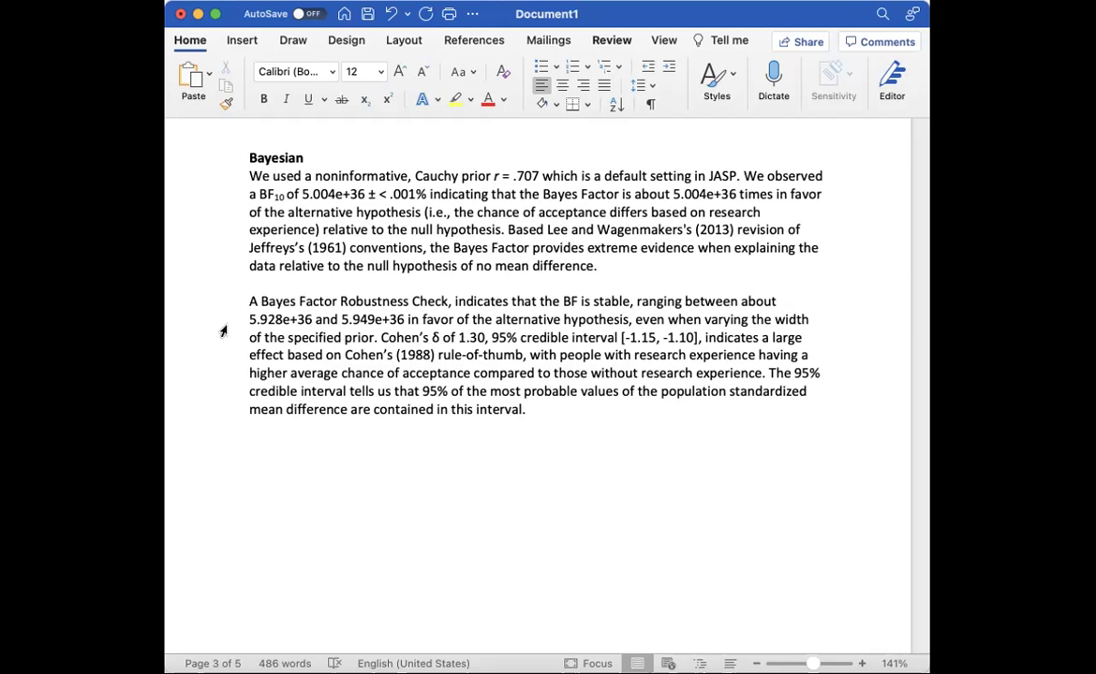
pyautogui.scroll(-1, 223, 330)
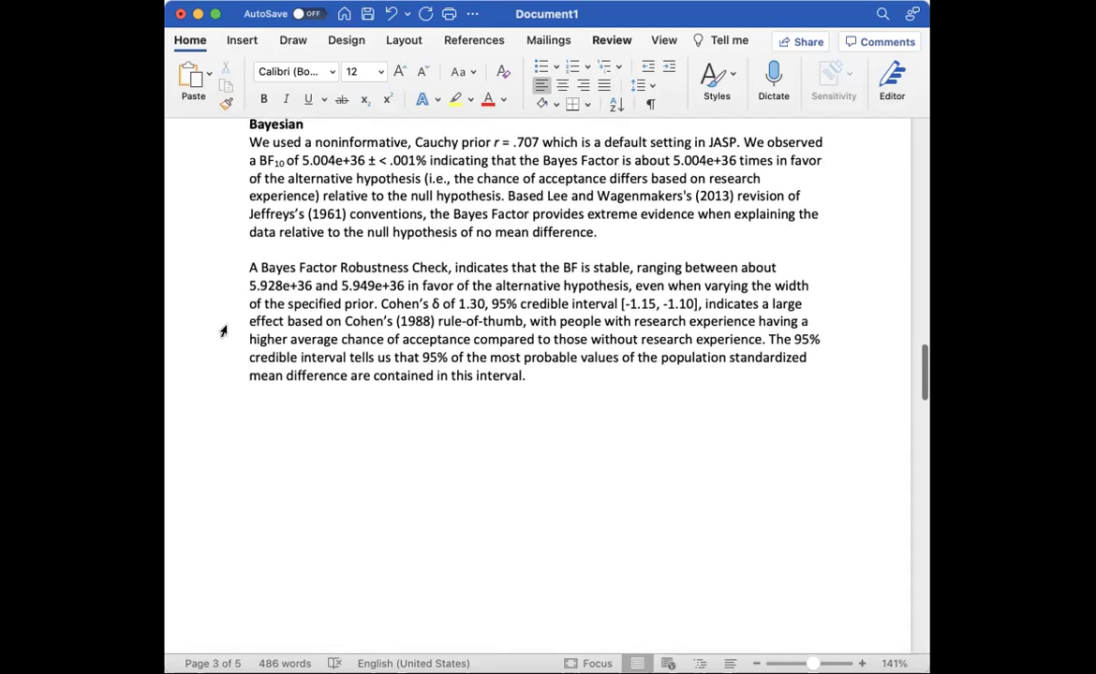
pyautogui.scroll(2, 225, 333)
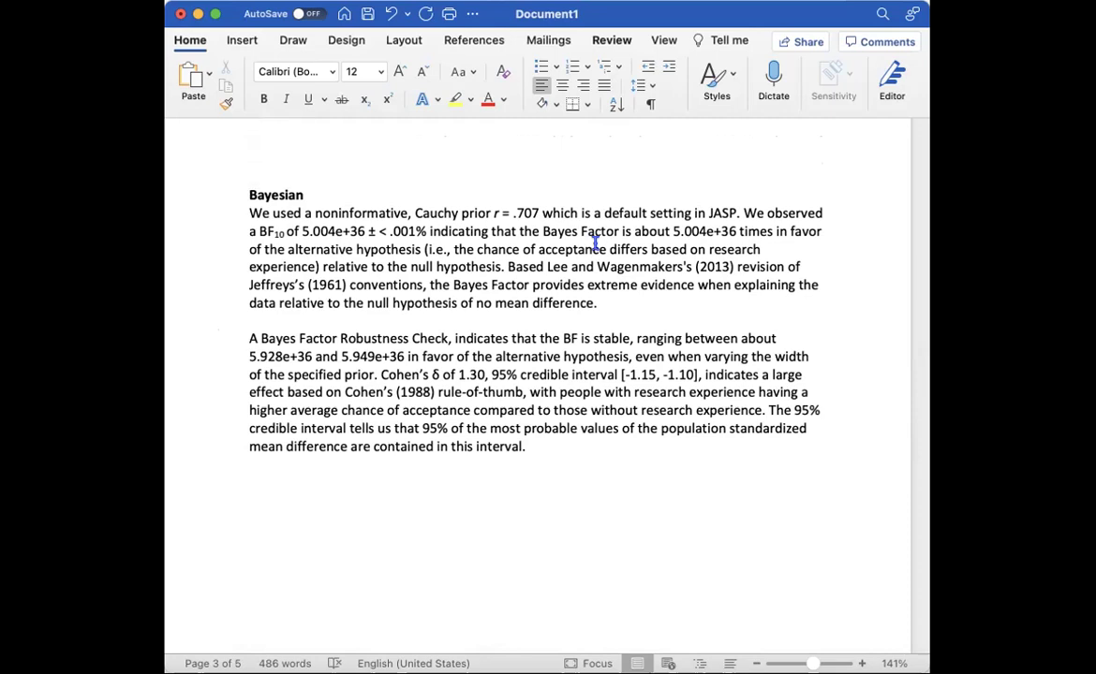